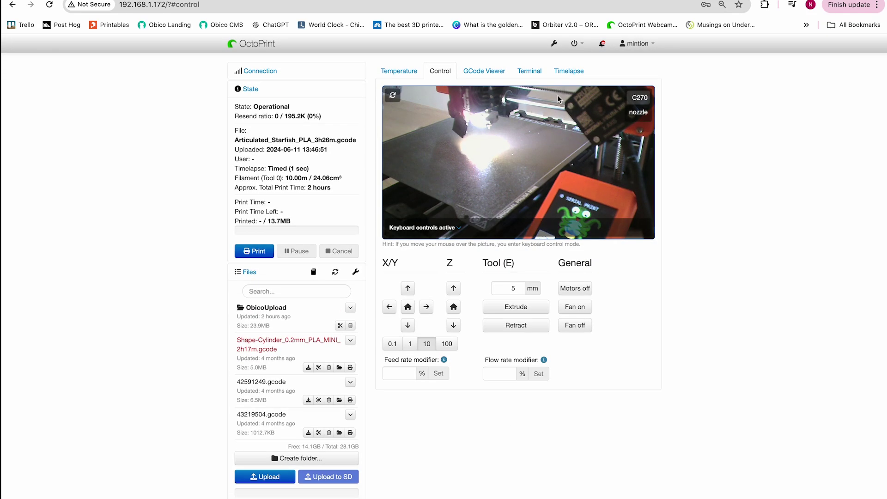
Switch to the nozzle camera view and preview the MultiCam nozzle profile's stream on port 8082.
click(640, 112)
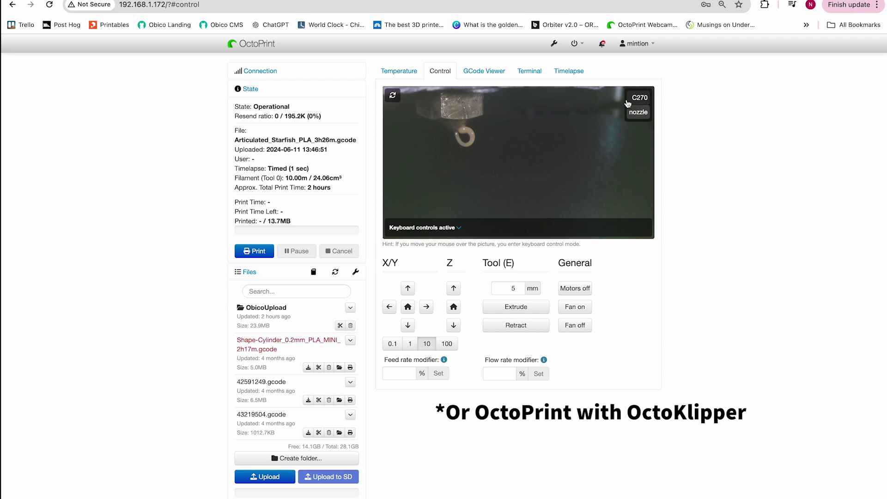
click(552, 44)
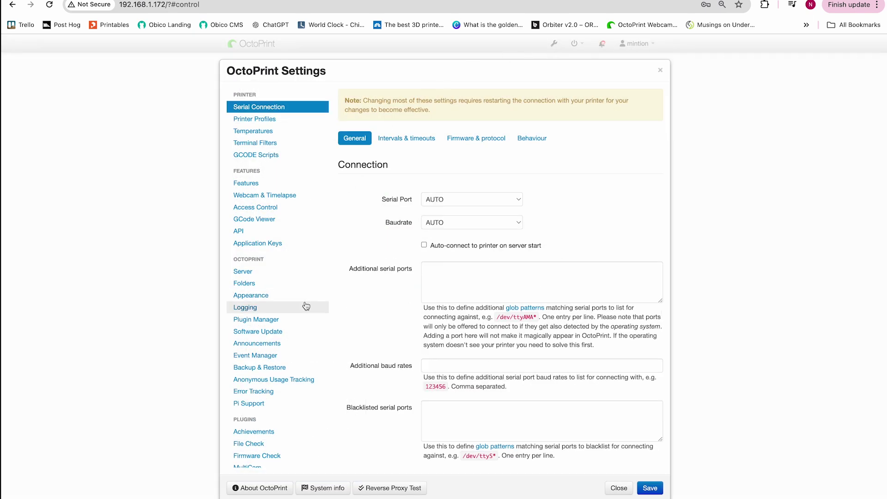
scroll(305, 306, down, 2)
click(259, 414)
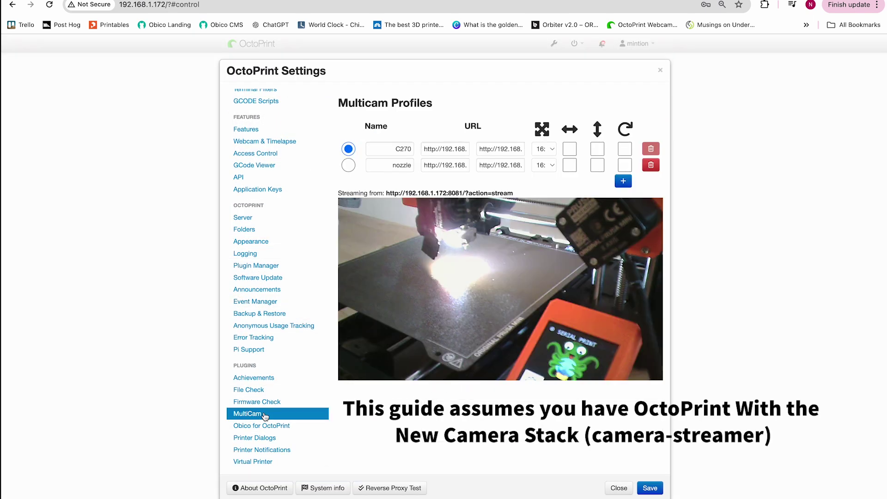
click(349, 165)
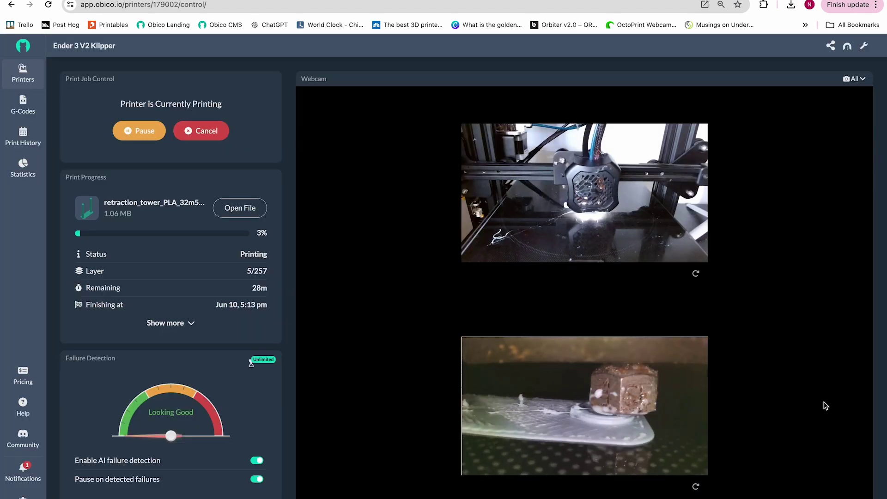
In Obico, show the Logitech C920 feed alone, then the nozzle camera feed alone.
click(854, 78)
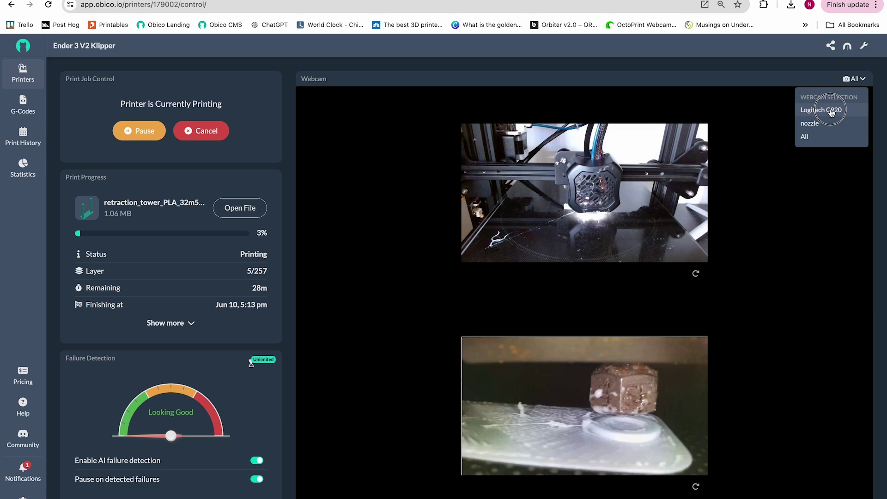
click(832, 113)
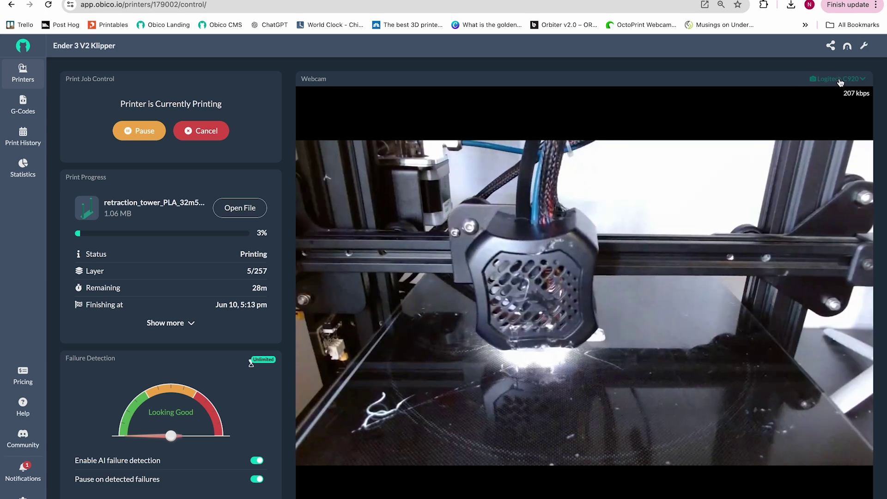
click(840, 80)
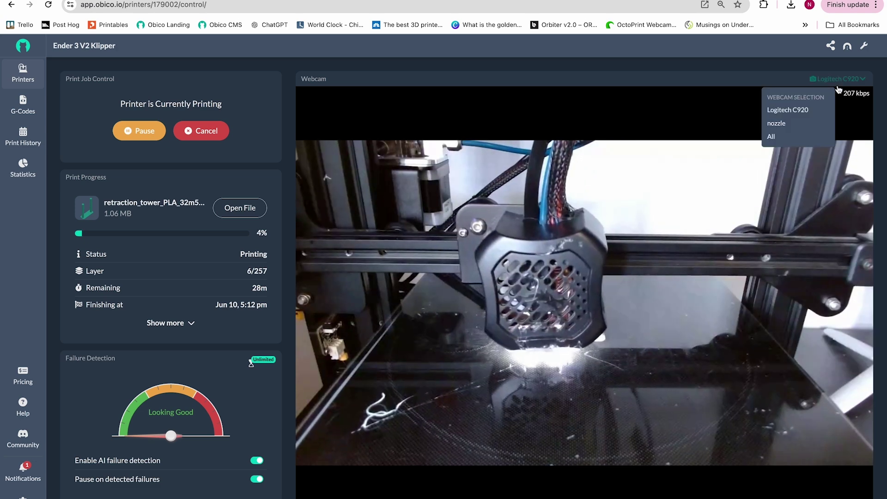
click(809, 129)
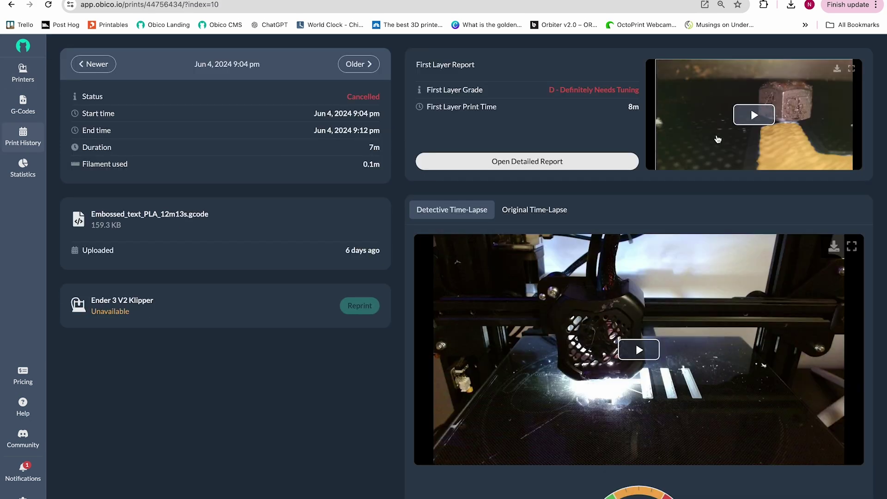
Open the past print's detailed first-layer report and play its AI time-lapse, checking playback speeds.
click(619, 161)
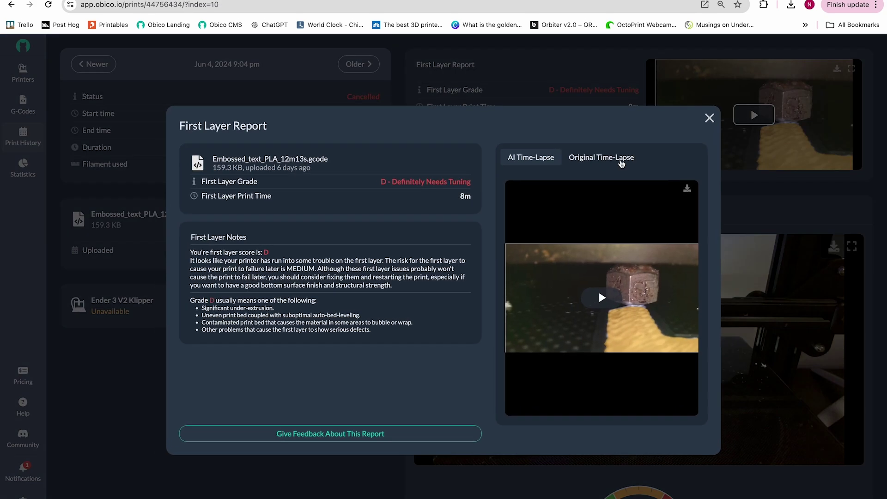
click(601, 297)
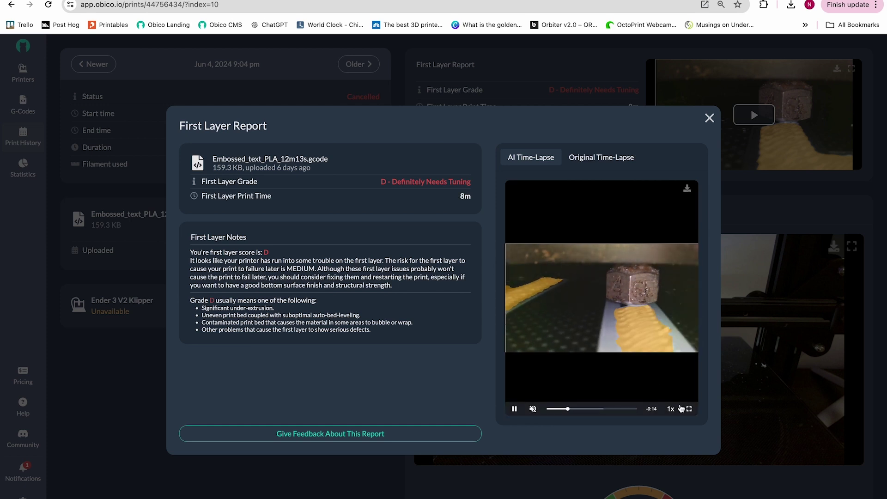
click(677, 410)
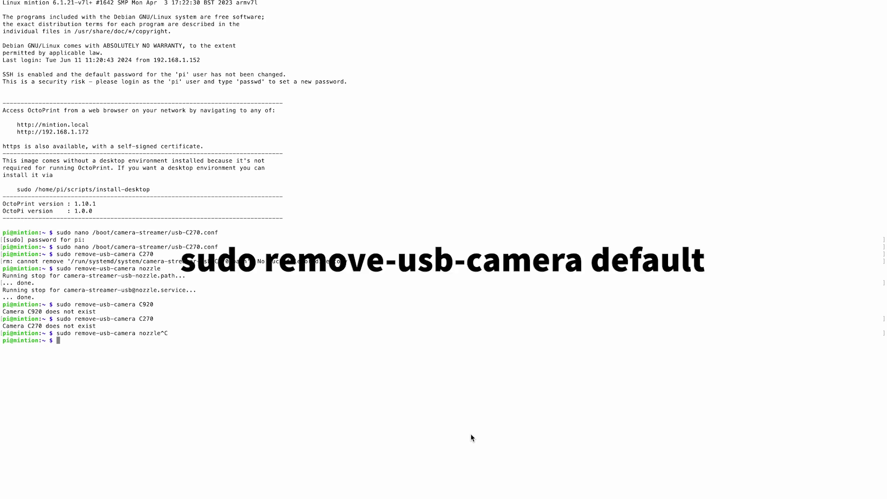
Run sudo remove-usb-camera default, which reports the default camera does not exist.
text(sudo remove-usb-camera default)
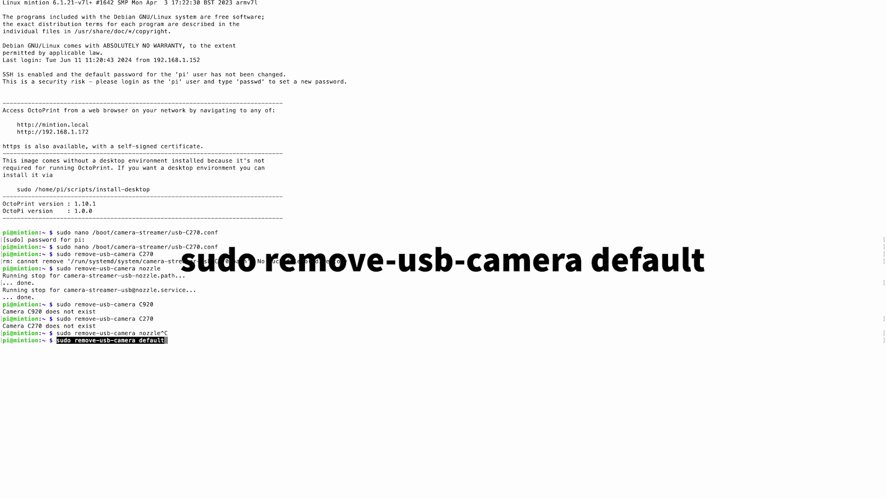
key(Return)
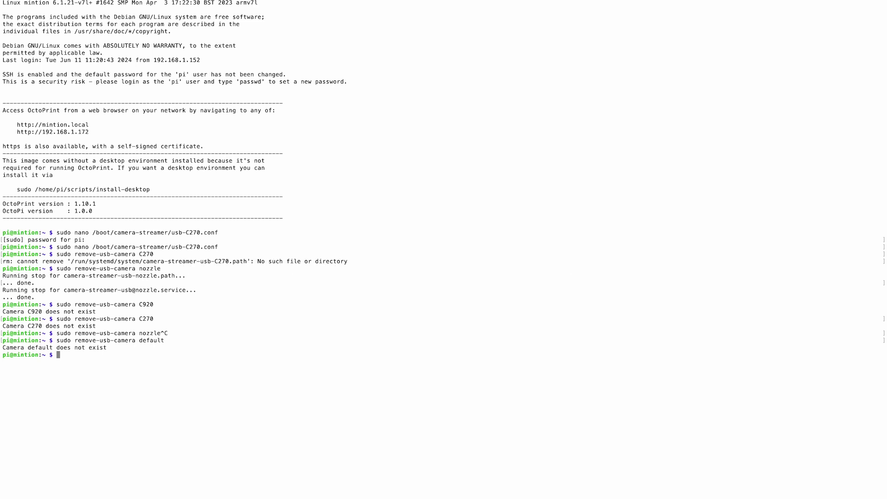
Add USB camera c270 on the HD Webcam C270 device (option 1), port 8081.
text(sudo add-usb-camer)
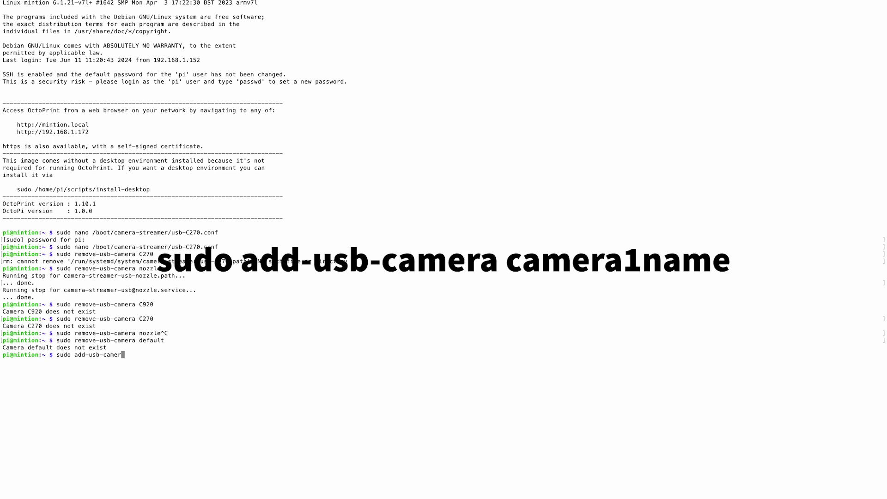
text(a c270)
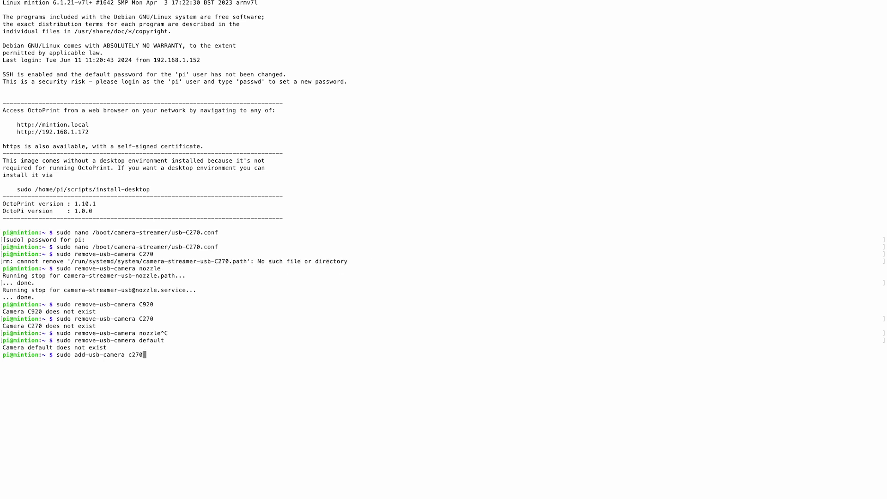
key(Return)
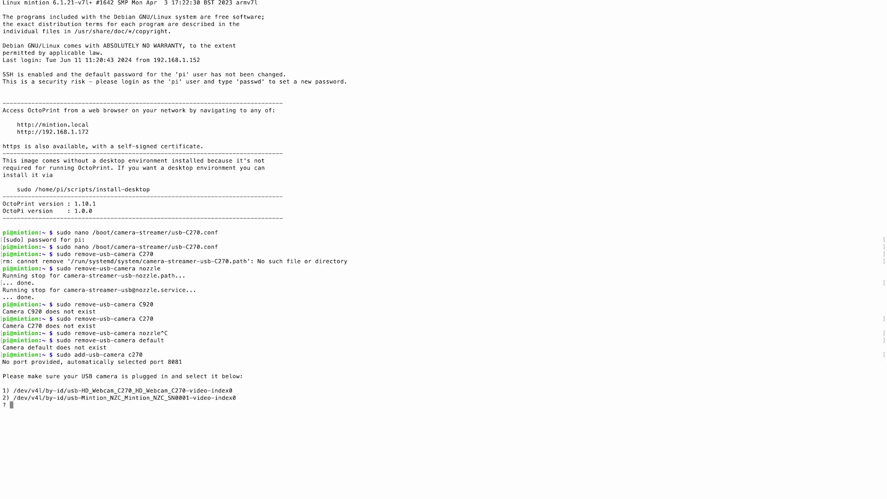
text(1)
key(Return)
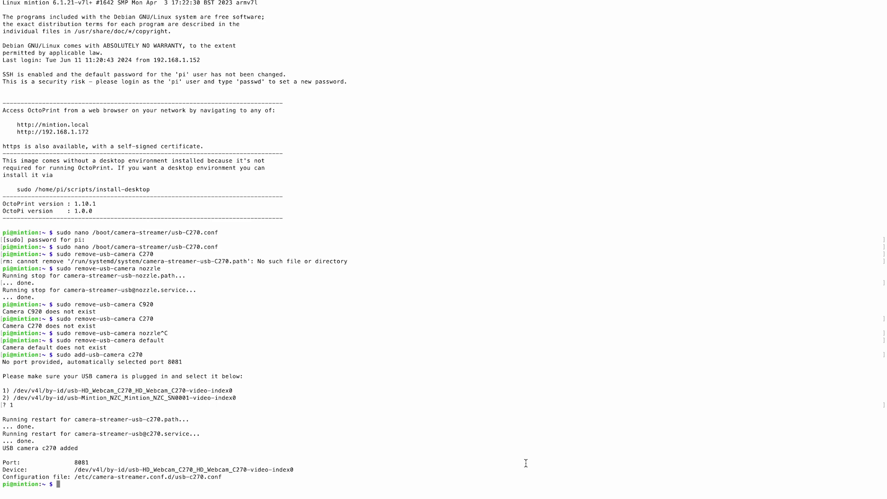
drag(2, 460, 267, 476)
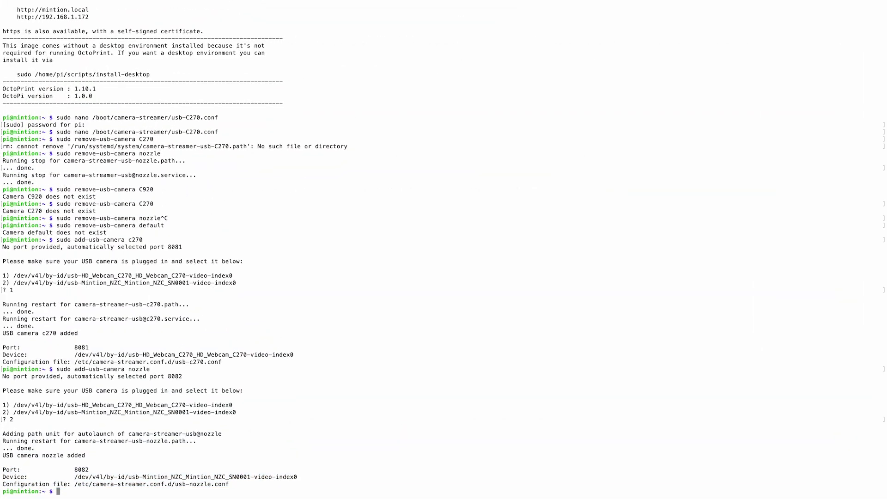
Open the c270 camera config file usb-c270.conf in nano with sudo.
text(sudo nano)
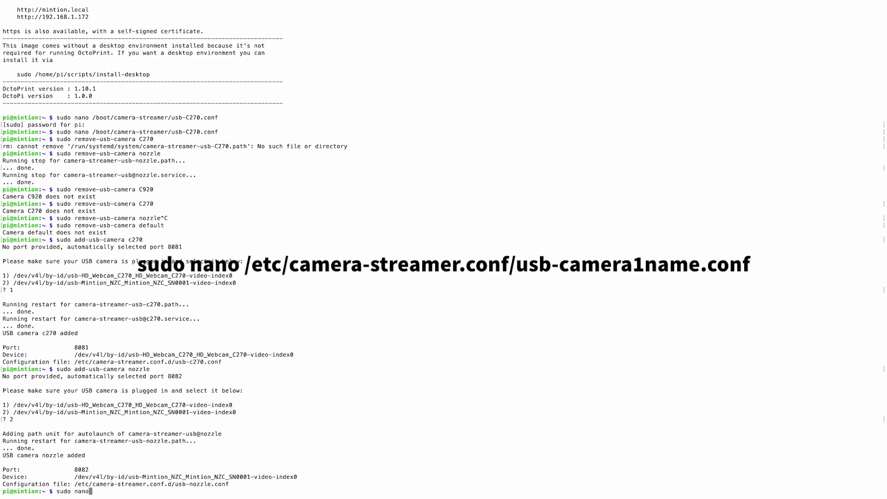
drag(74, 362, 231, 362)
key(super+c)
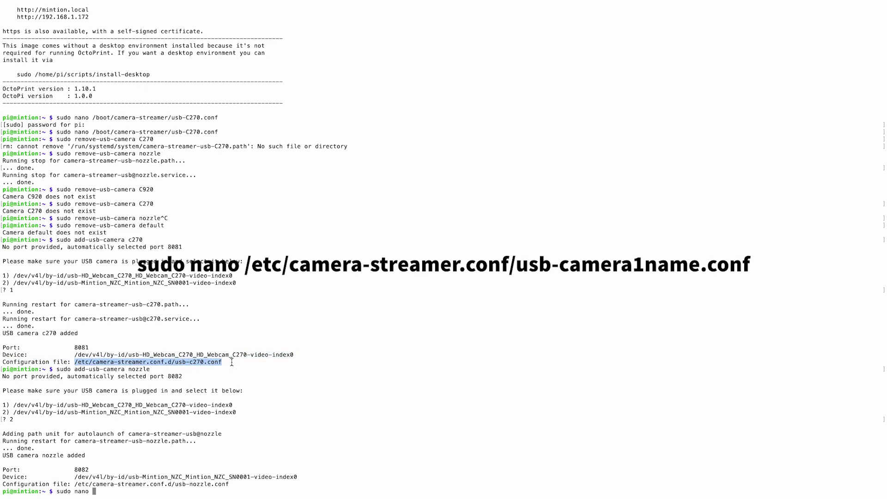
click(158, 492)
key(super+v)
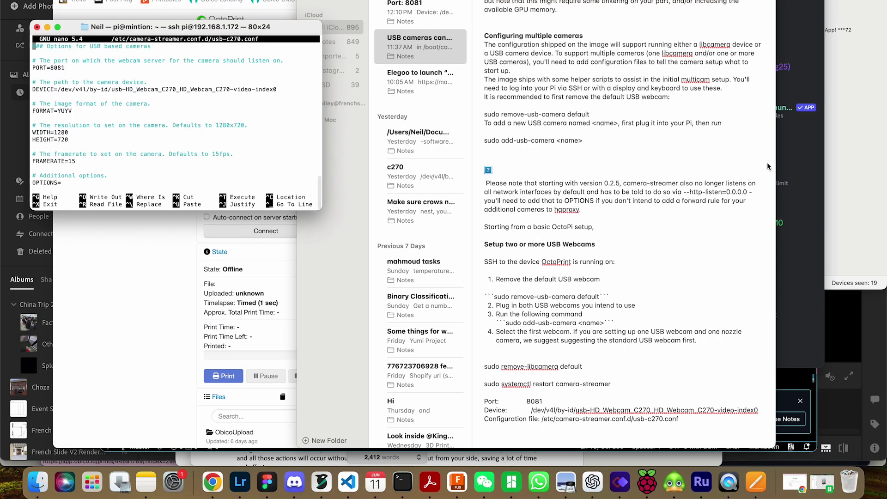
Move to the end of the OPTIONS line to add the --http-listen=0.0.0.0 option.
drag(684, 193, 752, 192)
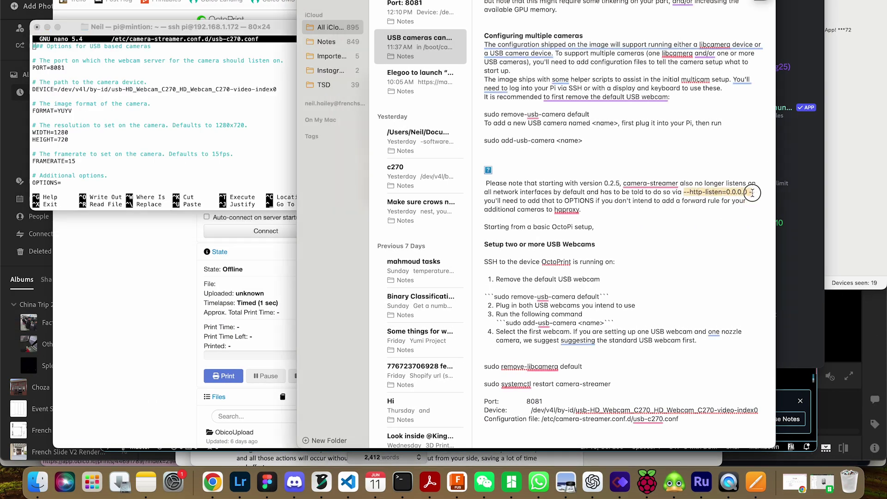
click(233, 146)
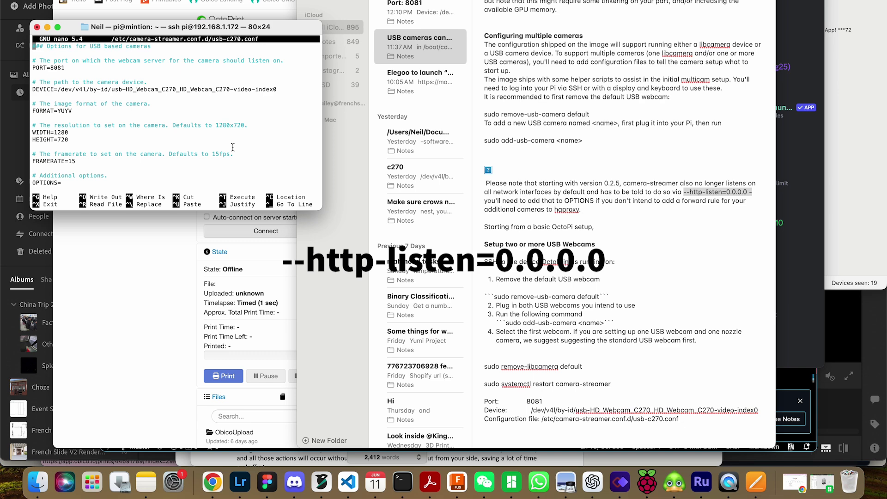
key(Down)
key(Down)
key(Down)
key(Down)
key(Down)
key(Down)
key(Down)
key(Down)
key(Down)
key(Down)
key(Down)
key(Down)
key(Down)
key(Down)
key(Down)
key(Down)
key(Down)
key(Down)
key(Down)
key(Right)
key(Right)
key(Right)
key(Right)
key(Right)
key(Right)
key(Right)
key(Right)
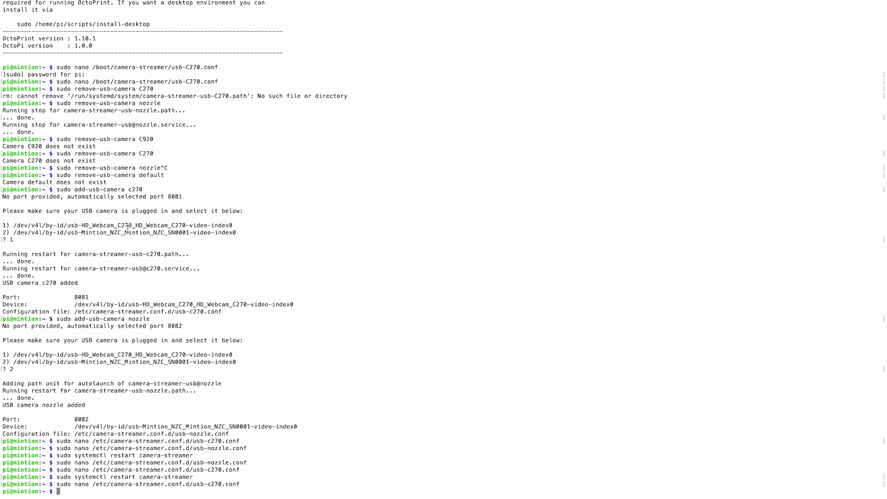
Edit usb-nozzle.conf in nano, then place sudo systemctl restart camera-streamer at the prompt.
key(Up)
key(Up)
key(Up)
key(Up)
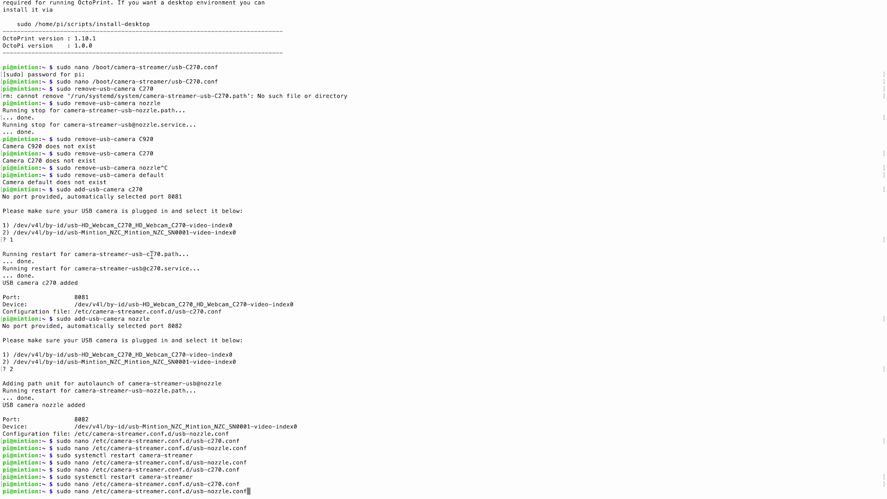
drag(880, 433, 75, 433)
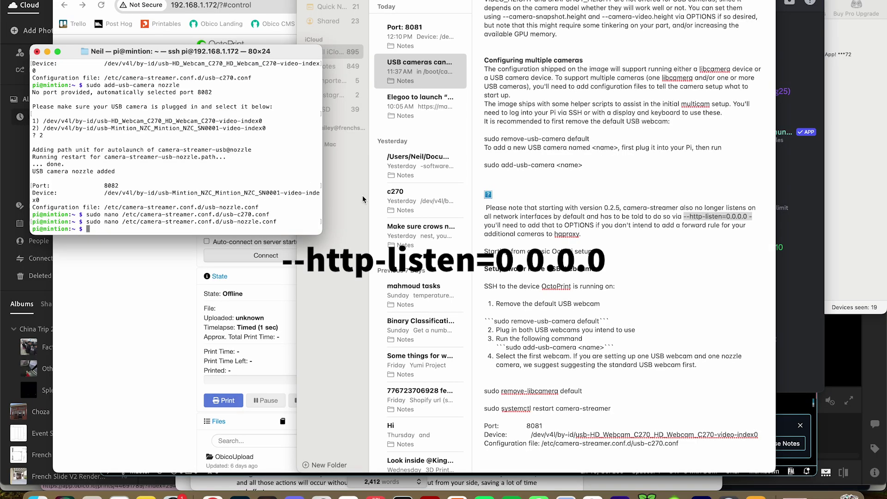
click(557, 349)
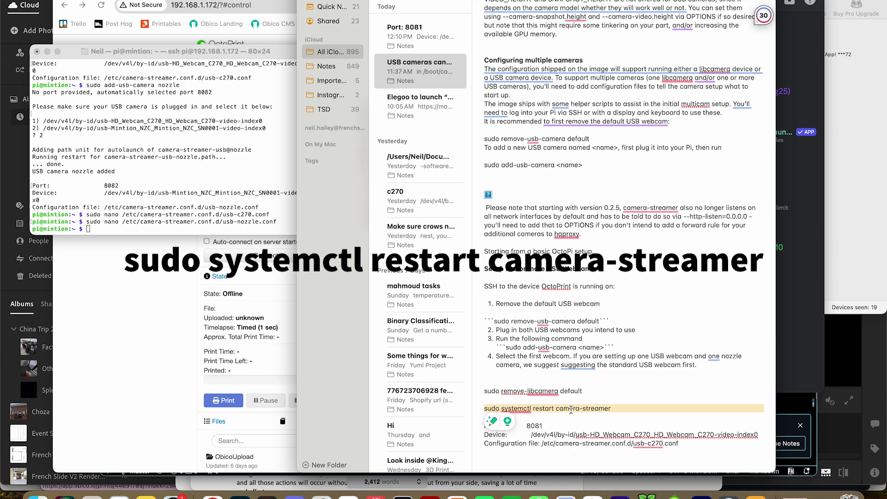
drag(571, 409, 216, 229)
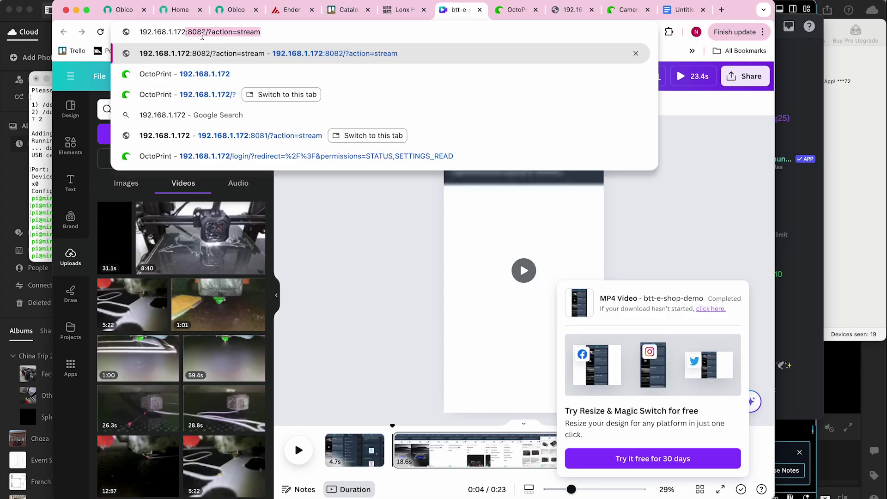
Change the stream address 192.168.1.172:8081/?action=stream to port 8082 to view the nozzle camera.
click(201, 31)
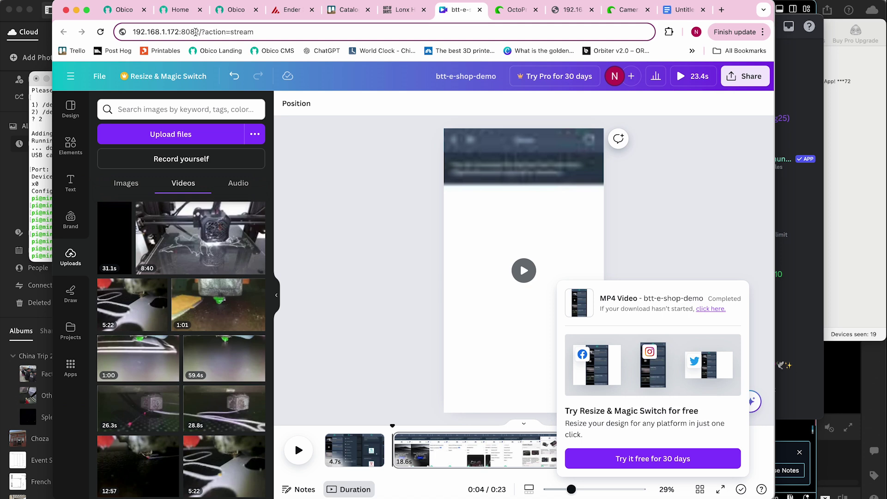
click(201, 32)
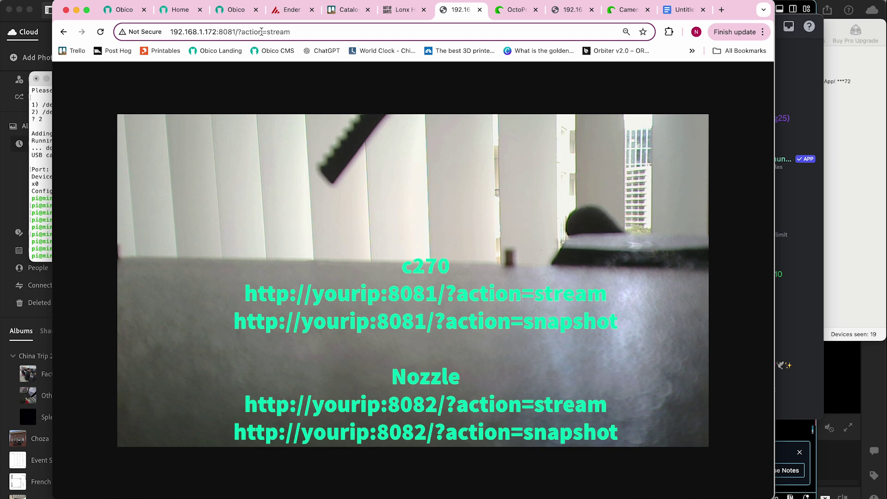
key(Delete)
text(2)
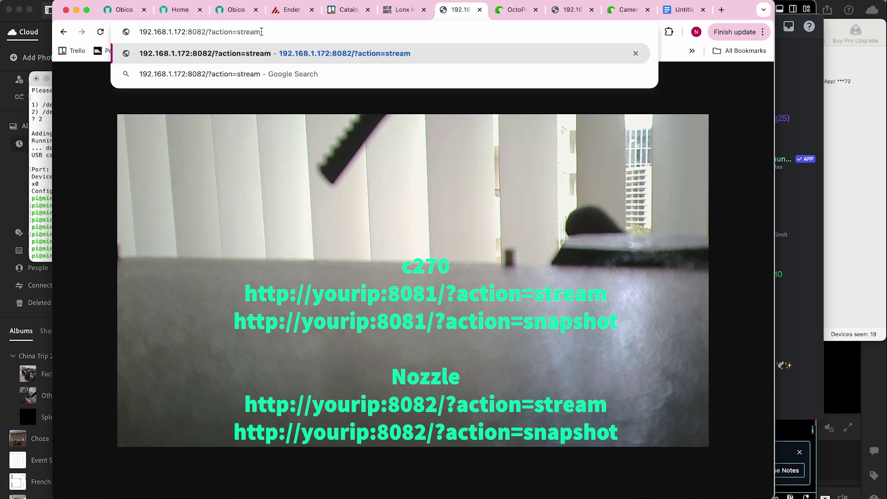
key(Return)
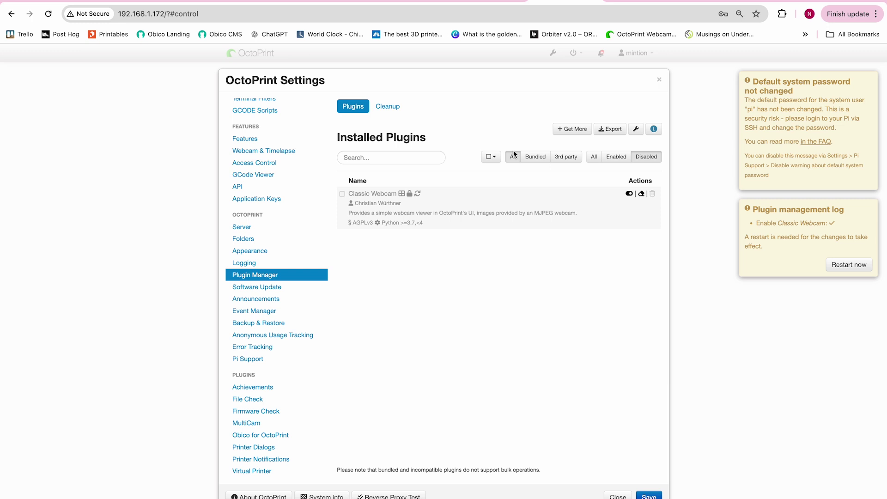
Filter the Plugin Manager to all plugin types and statuses and search for 'clas'.
click(511, 156)
click(614, 158)
click(598, 158)
click(382, 158)
text(class)
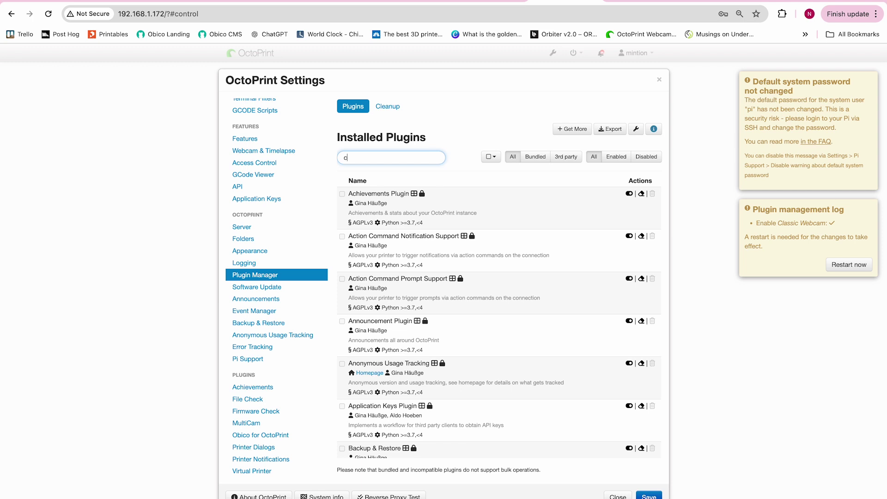
Disable Classic Webcam, save, and restart the OctoPrint server.
click(628, 195)
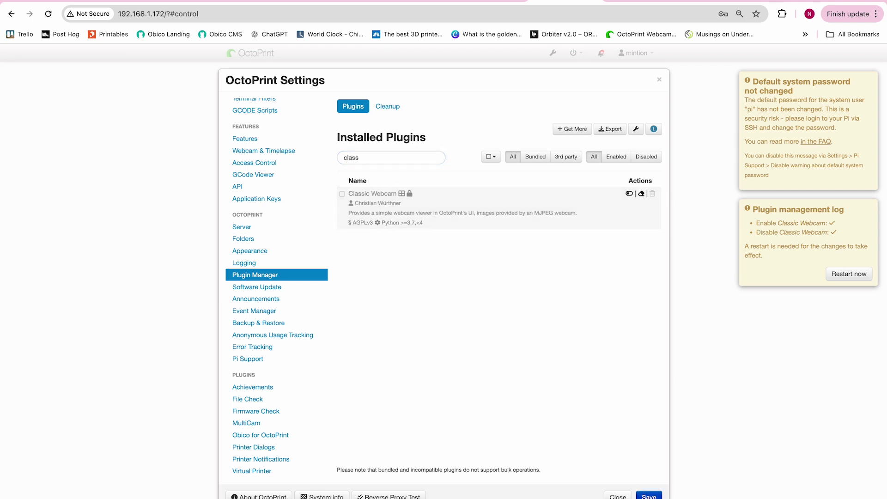
click(649, 496)
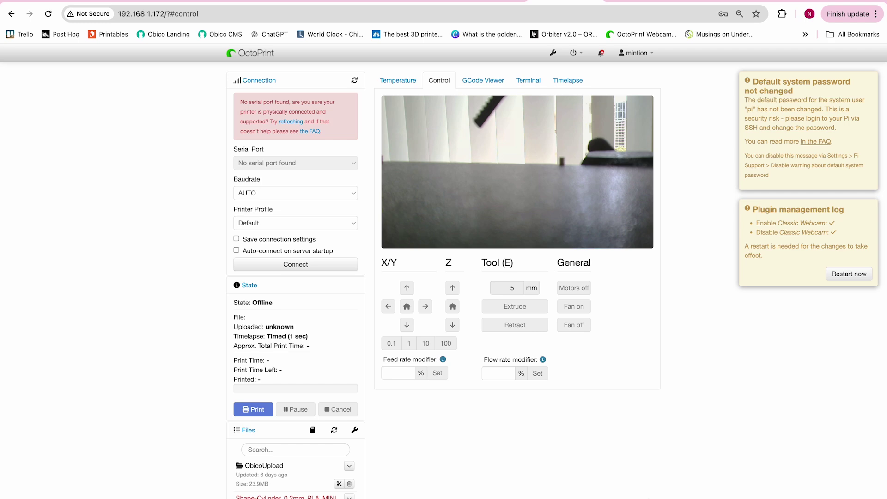
click(857, 279)
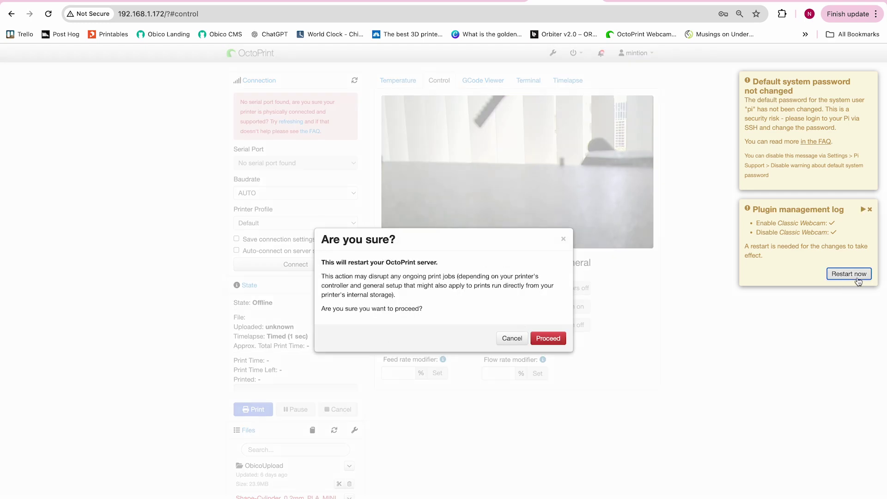
click(550, 337)
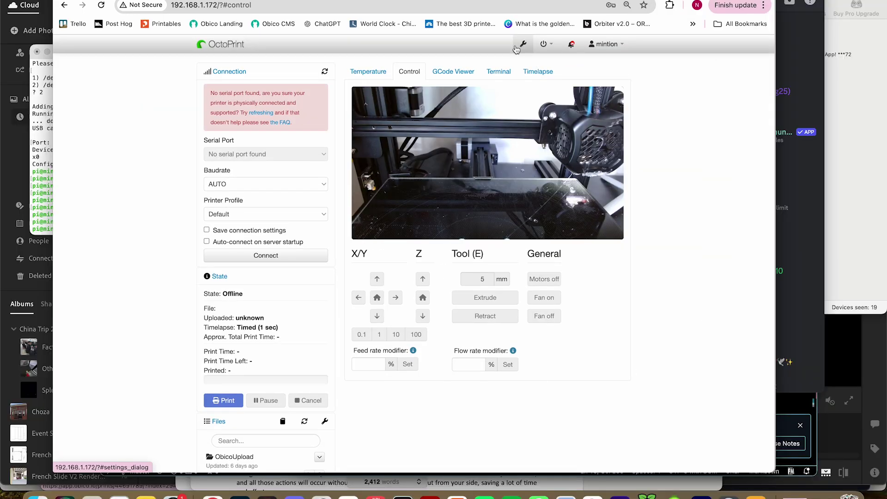
In MultiCam settings, correct the stream IP to 192.168.1.172 in the camera profiles.
click(516, 48)
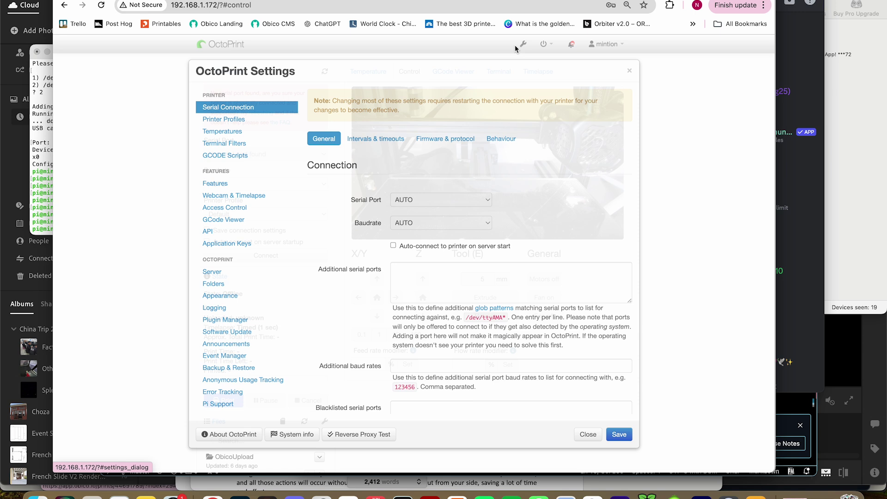
scroll(256, 183, down, 5)
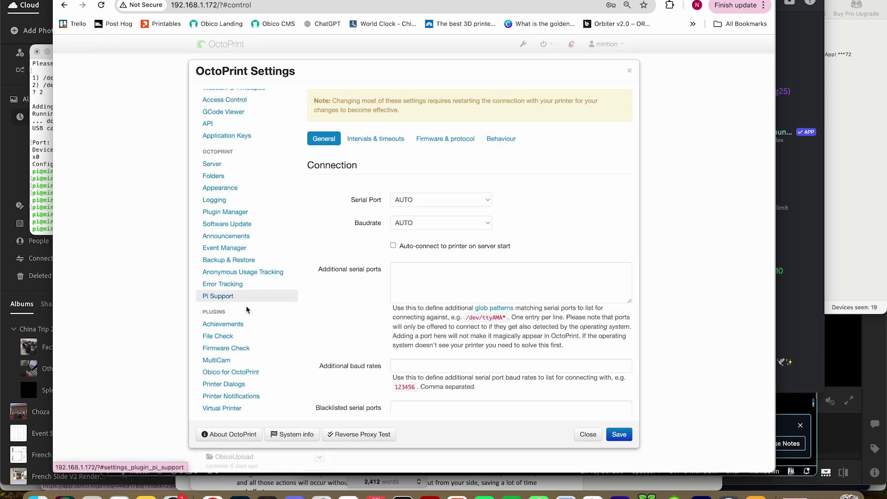
click(233, 360)
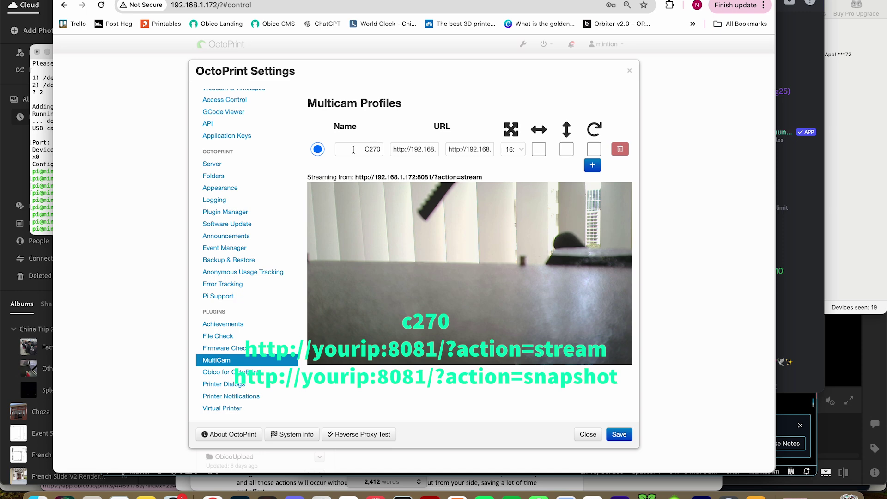
click(409, 149)
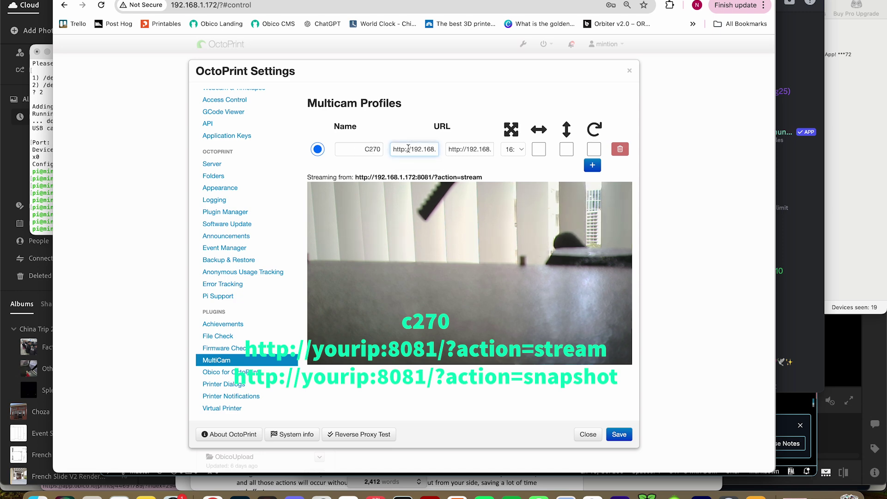
key(Right)
key(Right)
key(Right)
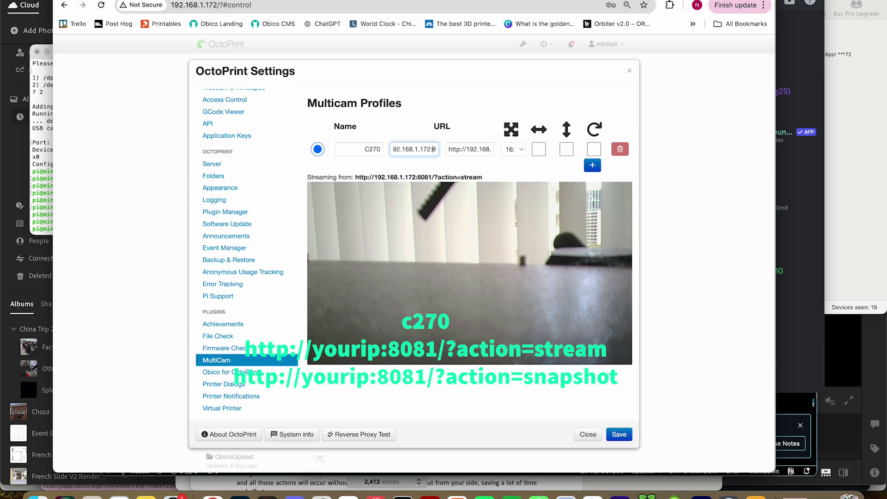
key(Right)
key(Right)
key(Right)
key(Right)
key(Right)
key(Right)
key(Right)
key(Right)
key(Right)
key(Right)
key(Right)
key(Right)
key(Right)
key(Right)
key(Right)
key(Right)
key(Right)
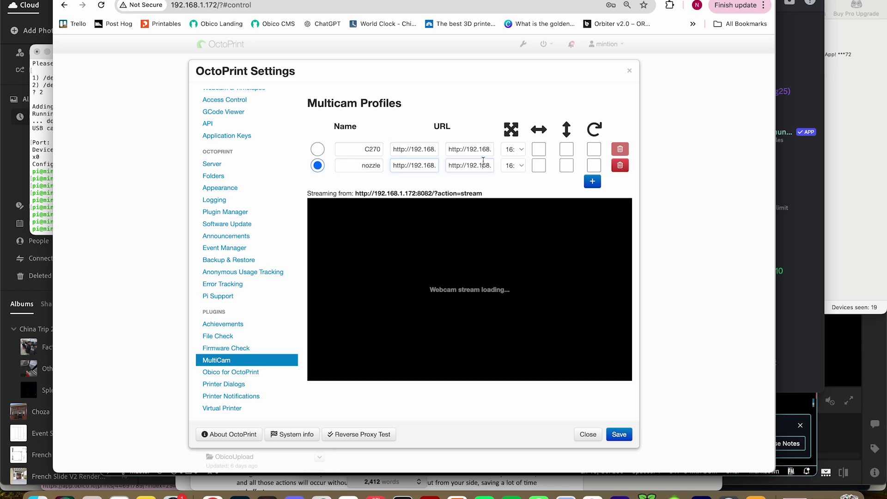
key(Right)
key(Right)
key(Right)
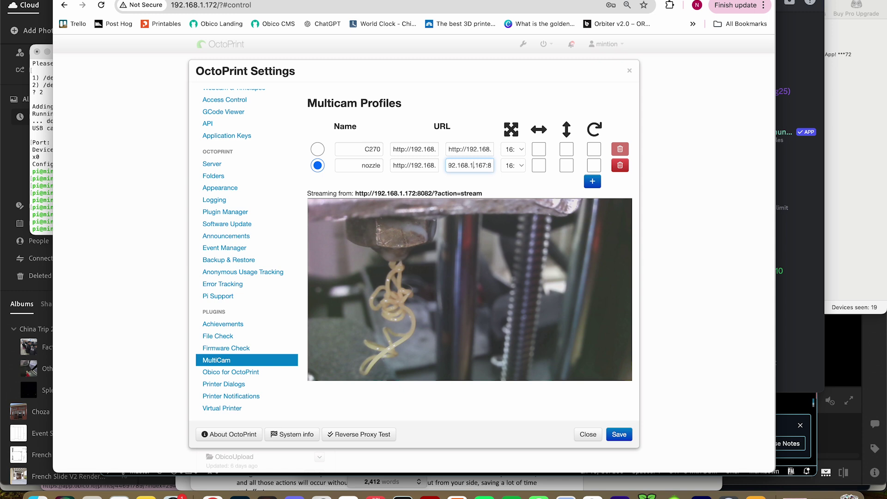
text(172)
key(Delete)
key(Delete)
key(Delete)
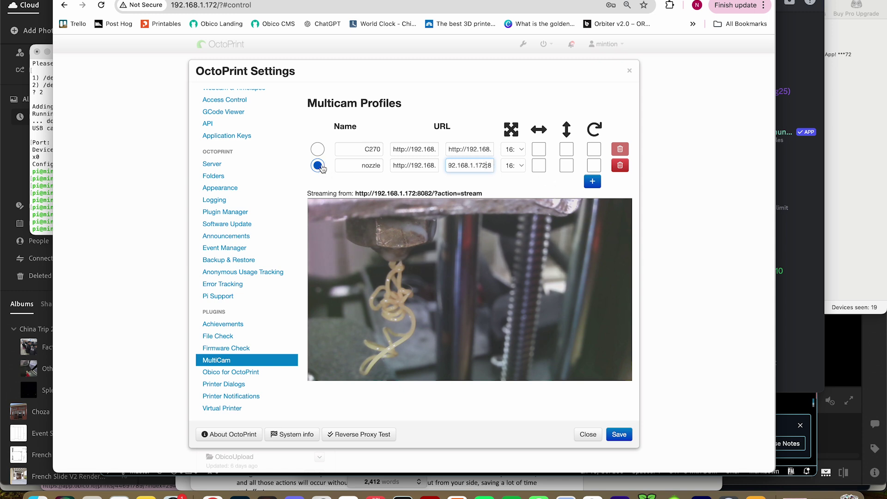
Preview the C270 and nozzle streams, then save the MultiCam profiles.
click(318, 148)
click(318, 165)
click(317, 149)
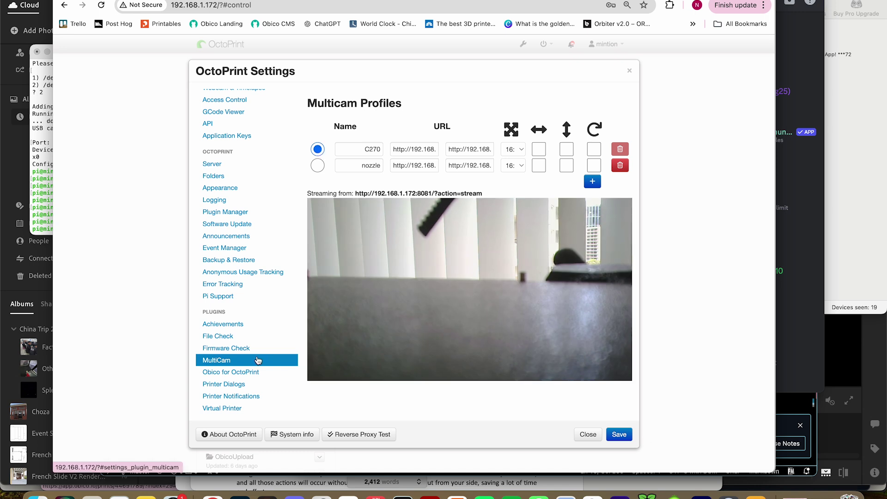
click(620, 437)
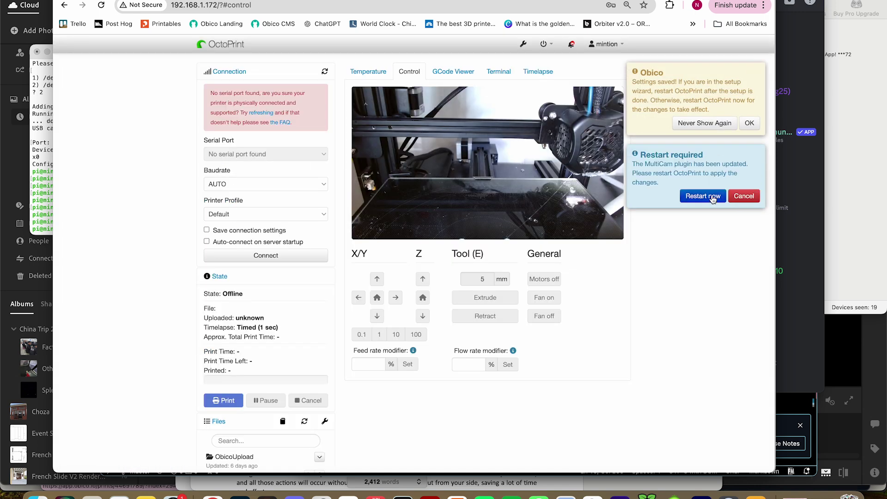
Restart OctoPrint and open the Obico for OctoPrint plugin's configuration options.
click(712, 197)
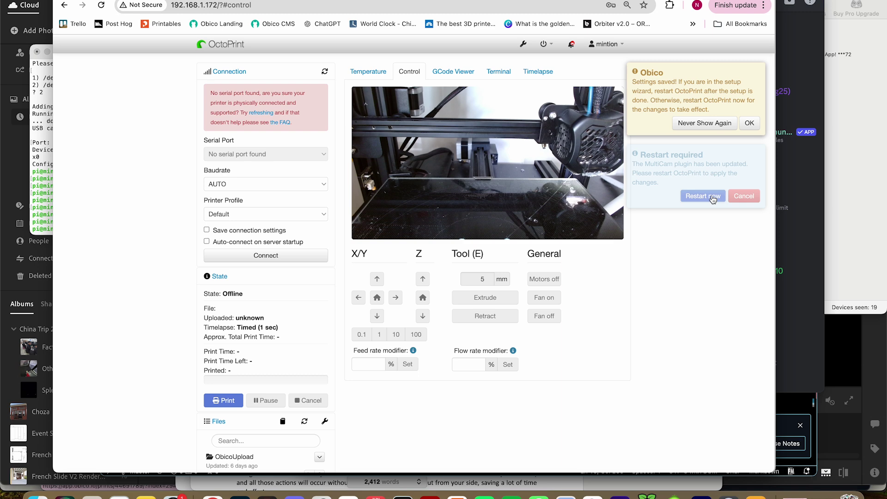
click(526, 46)
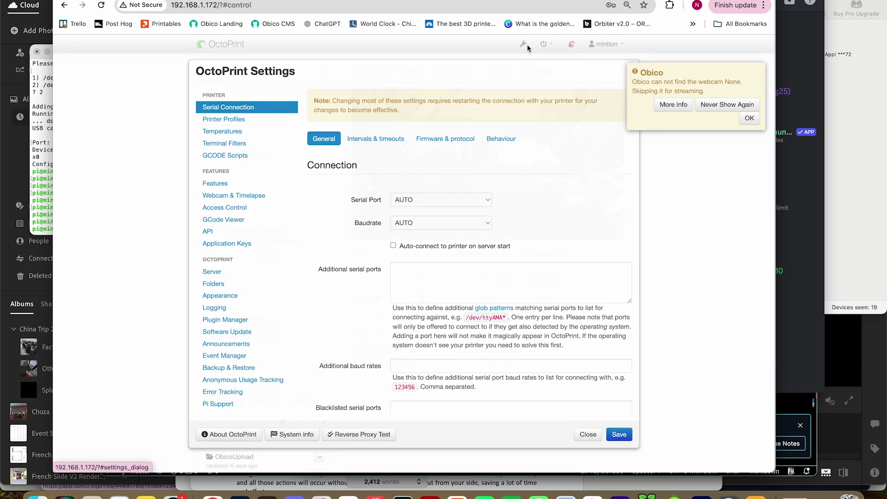
click(749, 119)
scroll(297, 238, down, 1)
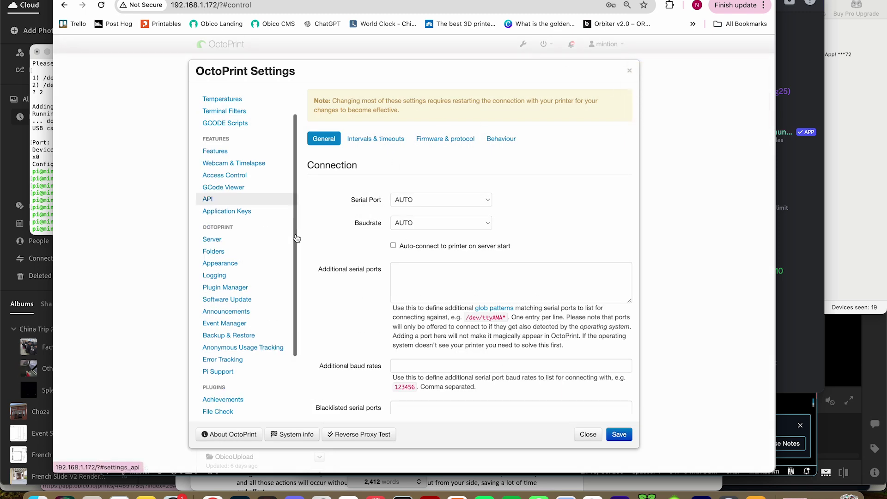
scroll(255, 364, down, 2)
click(256, 373)
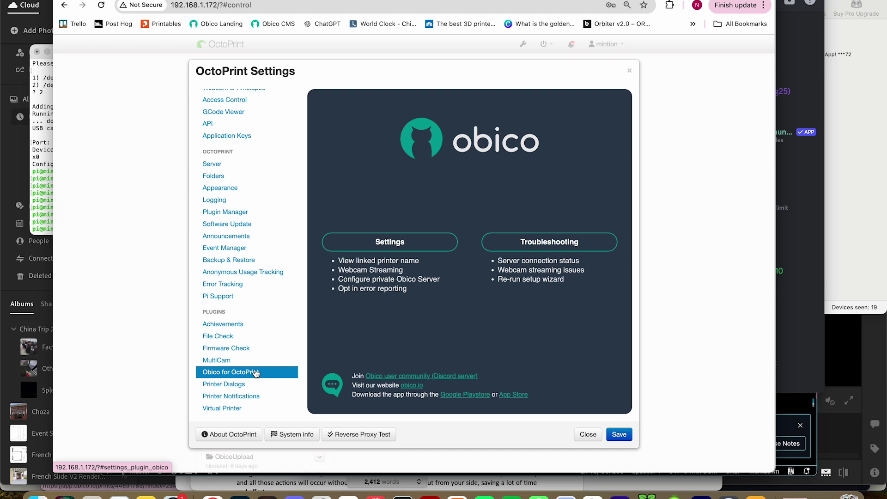
click(393, 242)
scroll(395, 236, down, 4)
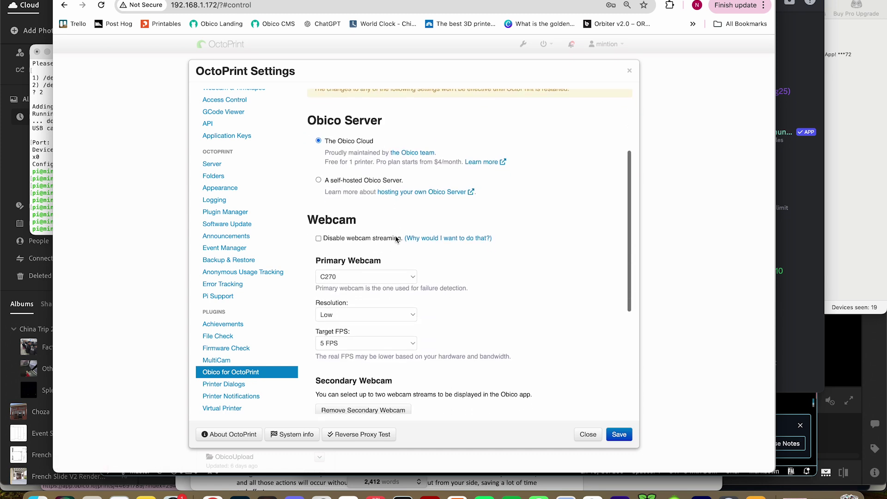
scroll(396, 238, down, 3)
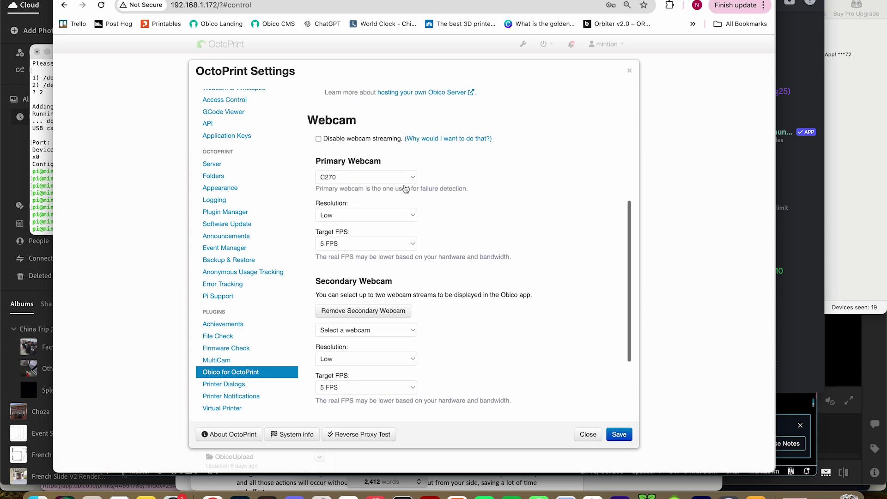
scroll(406, 189, down, 1)
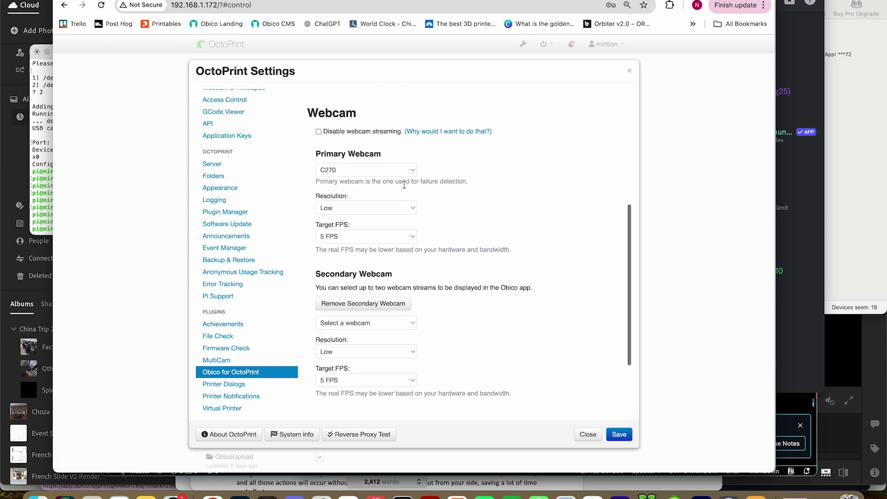
Remove the existing secondary webcam and keep C270 as the primary webcam.
click(387, 303)
scroll(384, 286, up, 3)
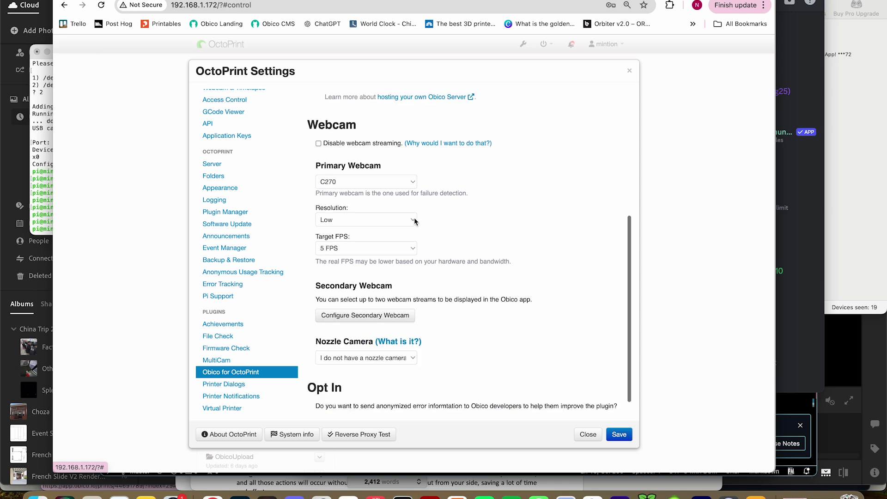
click(378, 244)
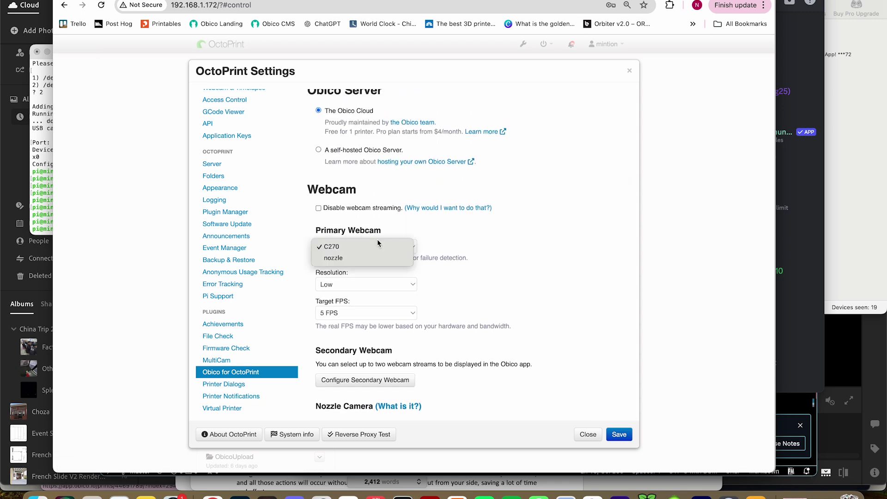
click(349, 246)
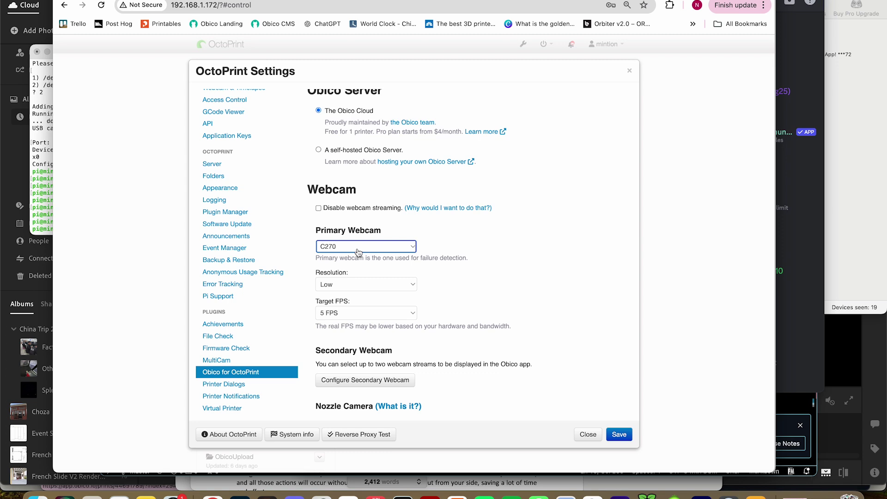
Add nozzle as the secondary webcam to stream.
scroll(369, 286, down, 3)
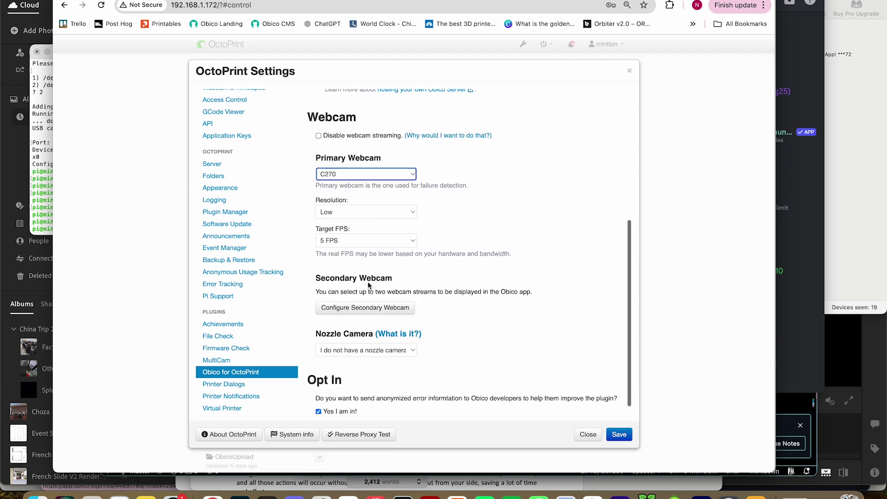
click(381, 298)
scroll(382, 301, down, 2)
scroll(381, 301, down, 1)
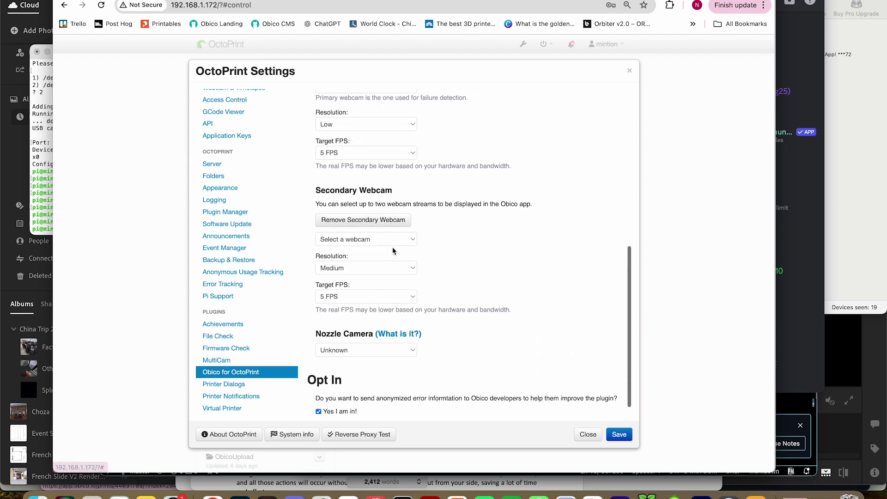
click(396, 239)
click(389, 262)
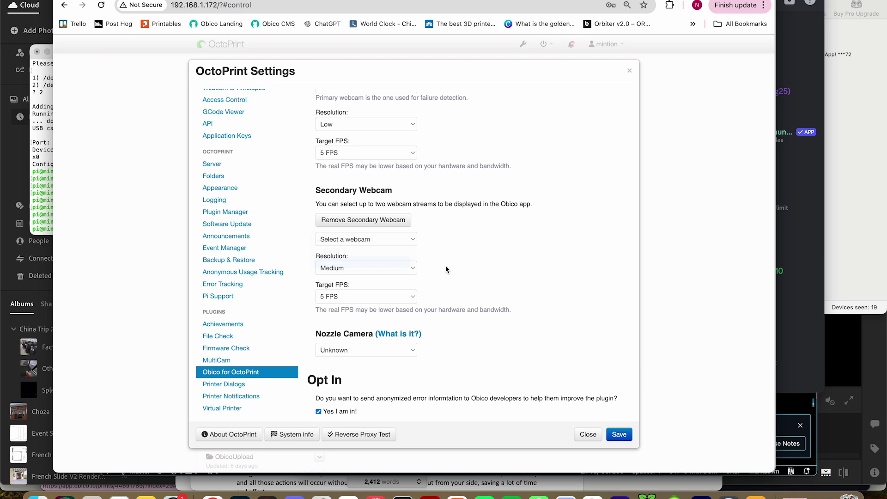
Designate nozzle as the nozzle camera and save the Obico settings.
scroll(471, 270, down, 1)
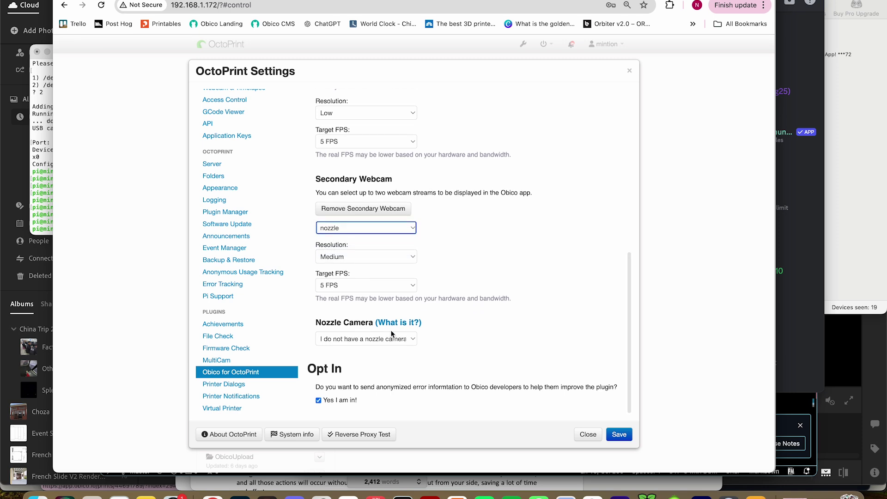
drag(316, 323, 366, 323)
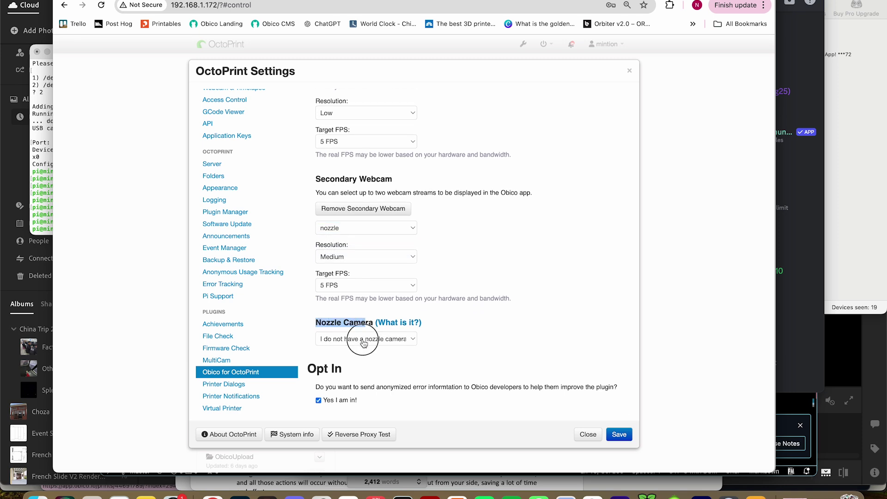
click(362, 338)
click(363, 365)
scroll(506, 362, down, 1)
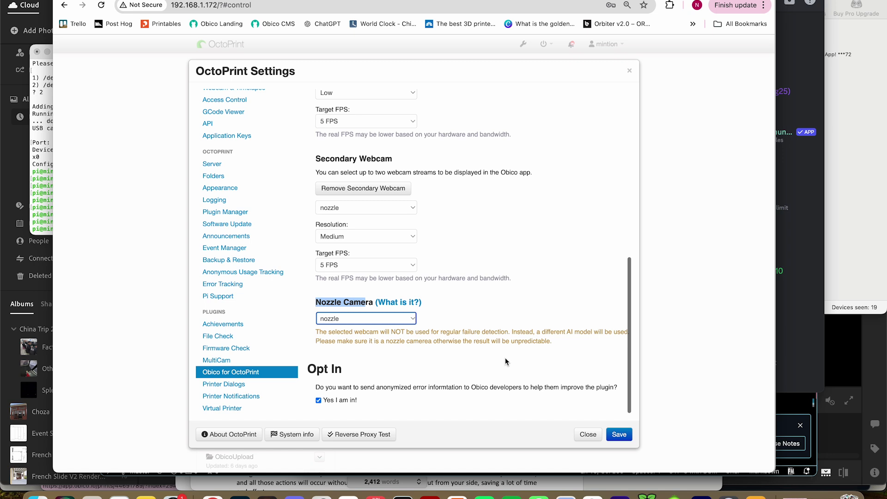
click(621, 438)
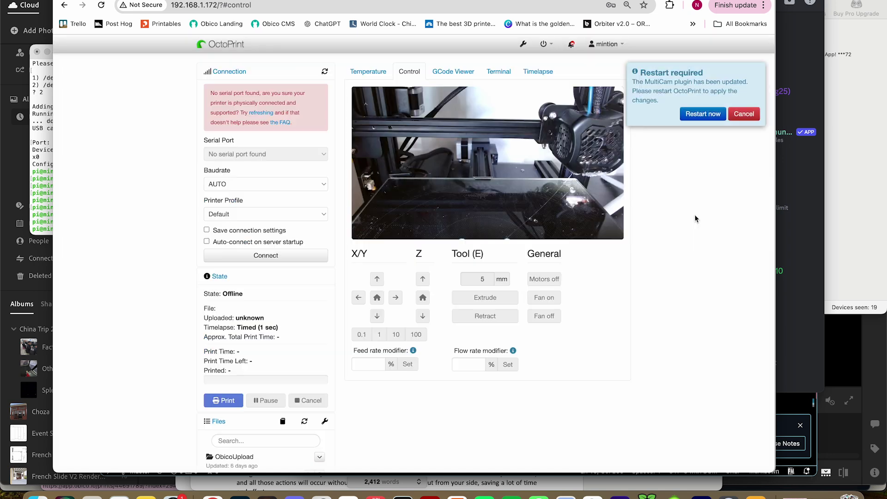
Restart OctoPrint to apply the new settings, then pick the nozzle webcam from Obico's webcam list.
click(703, 114)
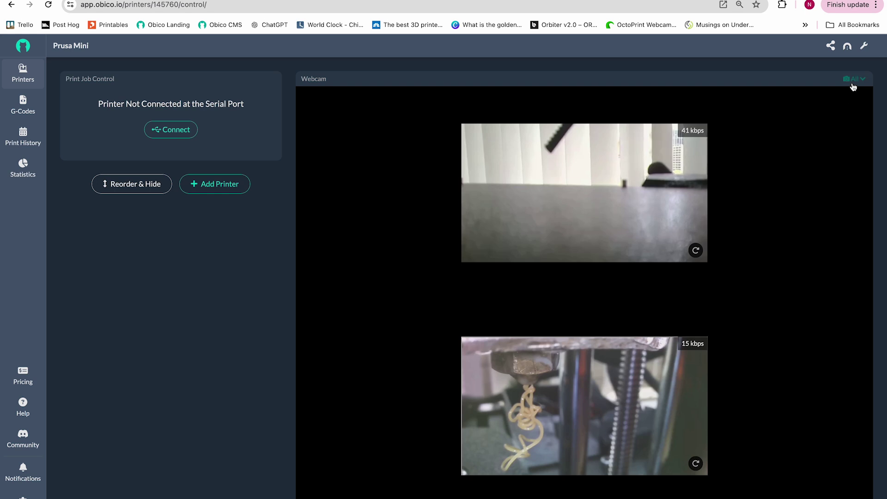
click(853, 83)
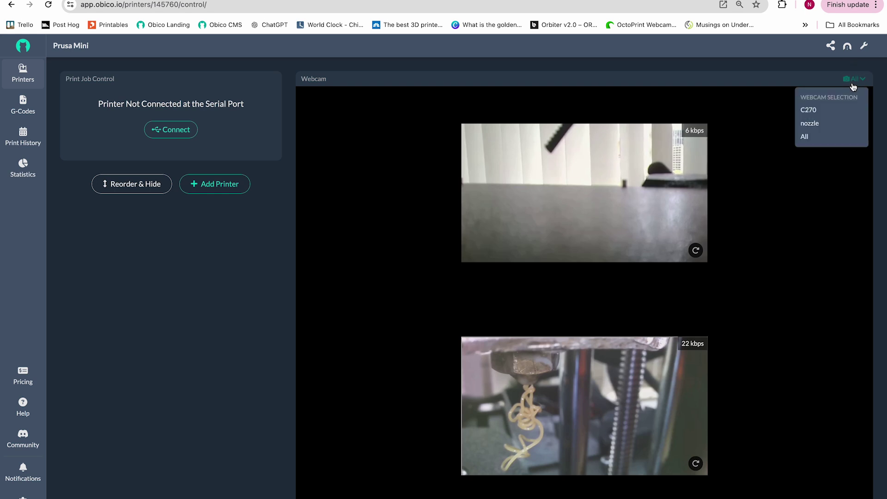